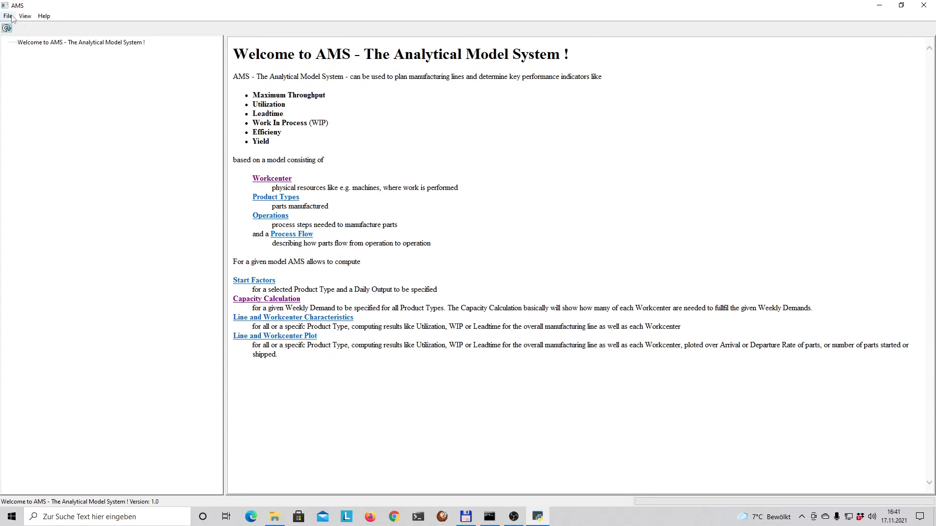
Open ASSEMBLY Model.mdl from the Data folder and expand the list of operations under product type Type 1
{"action": "left_click", "coordinate": [18, 38]}
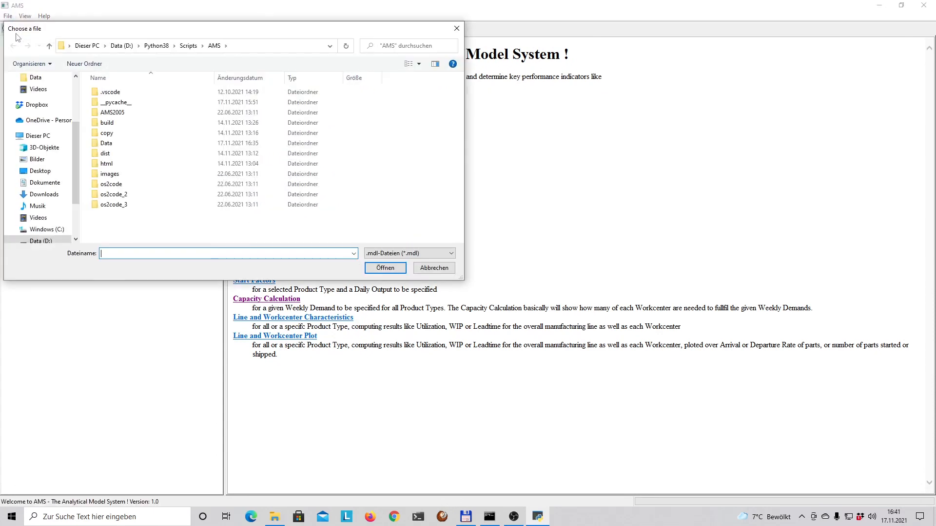
{"action": "double_click", "coordinate": [112, 148]}
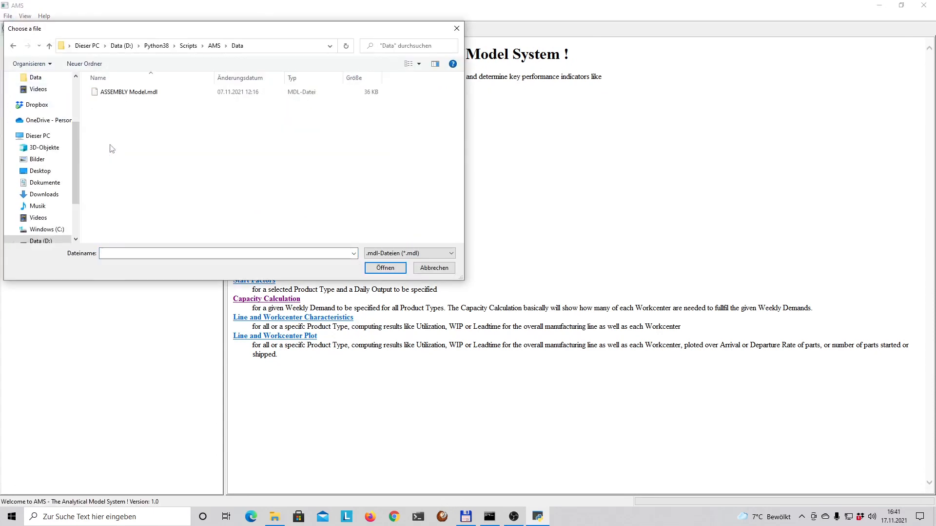
{"action": "left_click", "coordinate": [138, 93]}
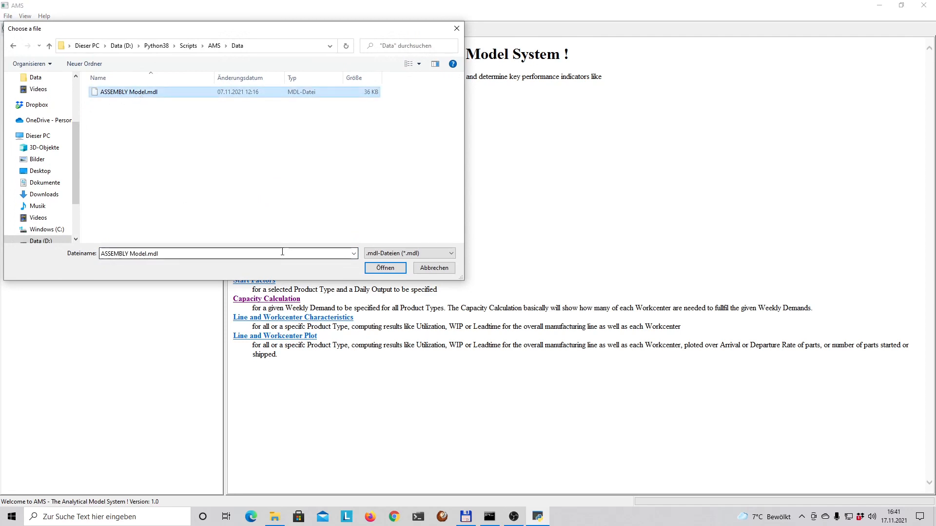
{"action": "left_click", "coordinate": [386, 269]}
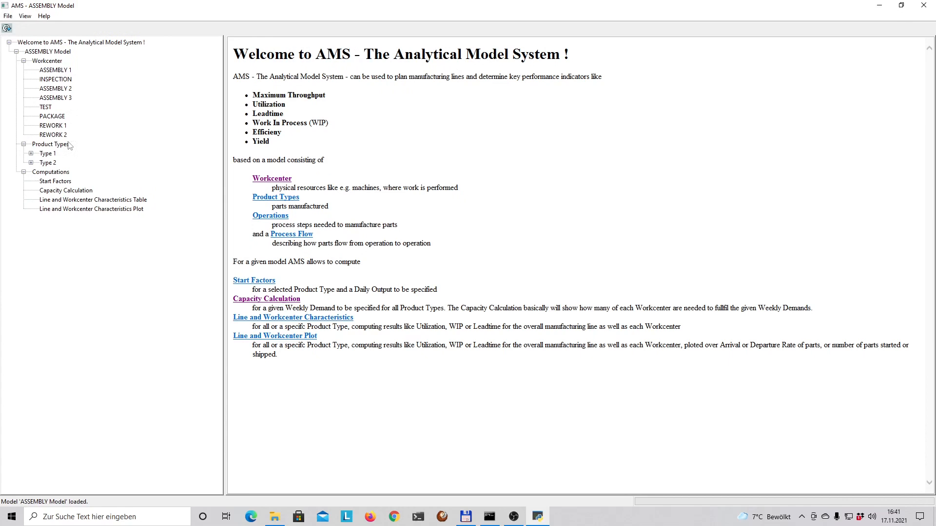
{"action": "left_click", "coordinate": [31, 154]}
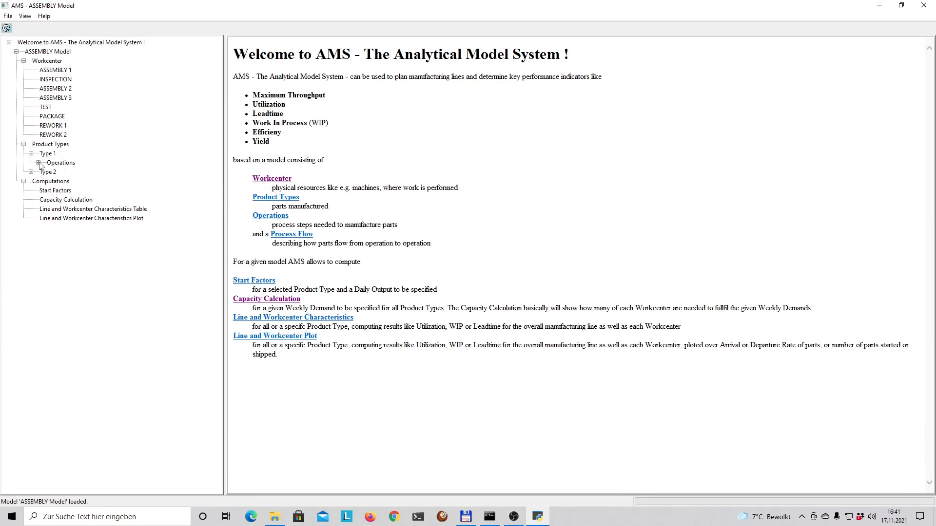
{"action": "left_click", "coordinate": [38, 163]}
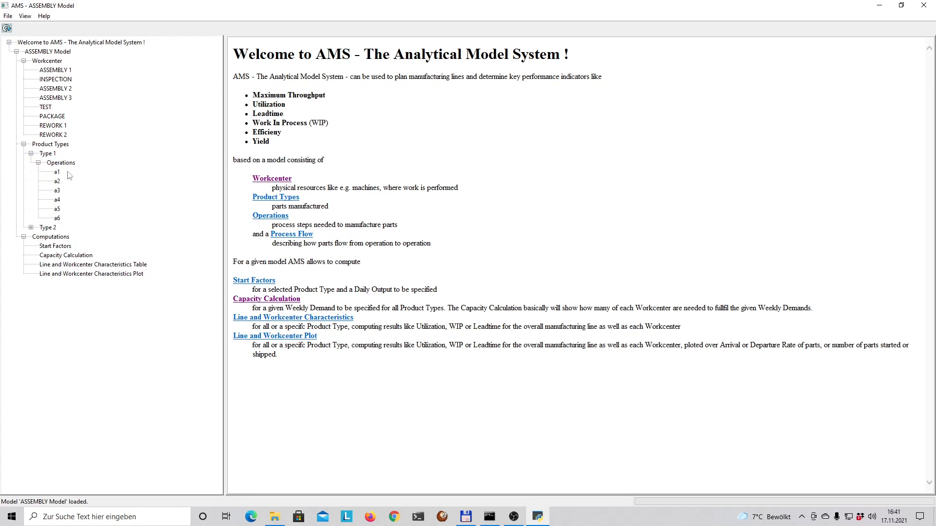
Display the model's Workcenter table and increase the font size by two levels
{"action": "left_click", "coordinate": [58, 62]}
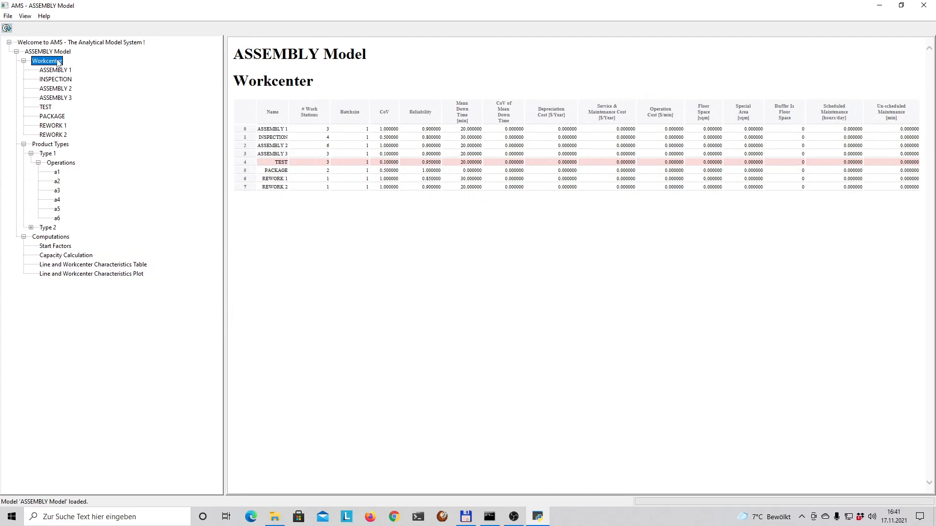
{"action": "left_click", "coordinate": [25, 16]}
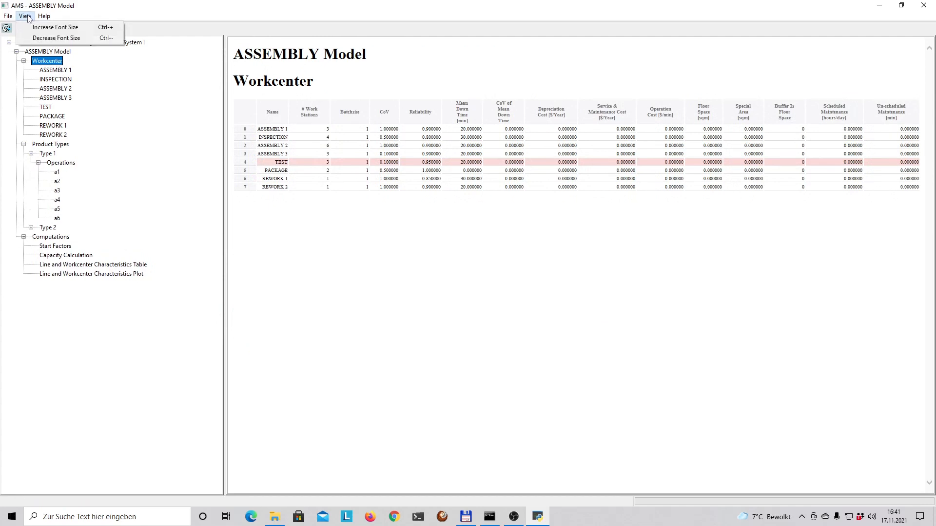
{"action": "left_click", "coordinate": [41, 28]}
{"action": "left_click", "coordinate": [25, 16]}
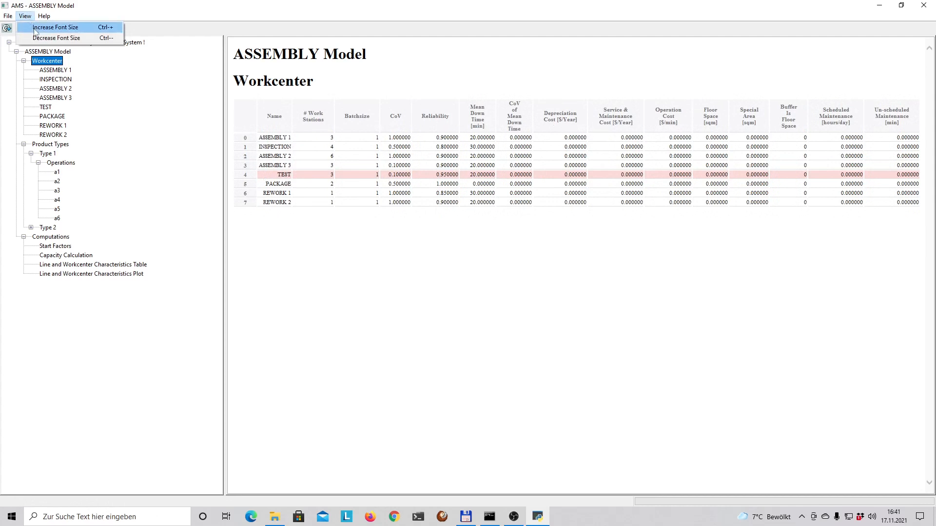
{"action": "left_click", "coordinate": [35, 28]}
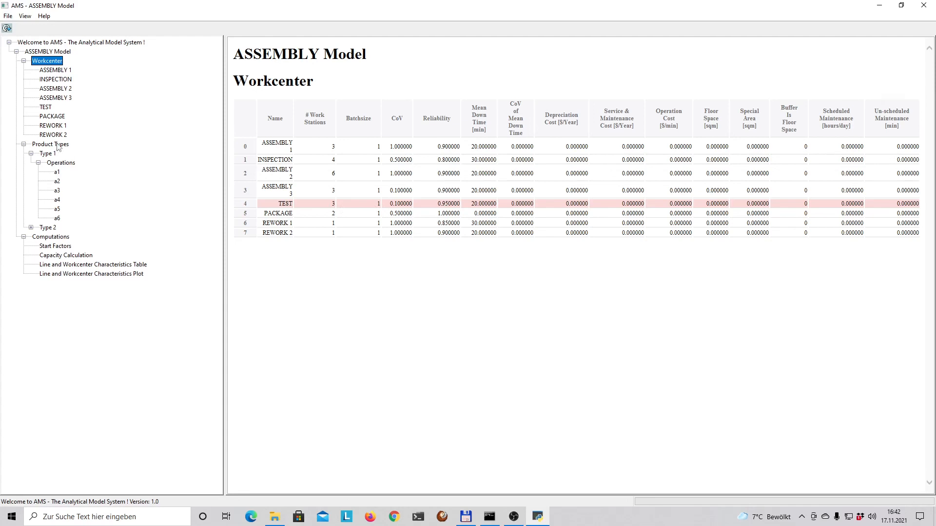
Display the Product Types tables and review the operations and process flows of Type 1 and Type 2
{"action": "left_click", "coordinate": [55, 144]}
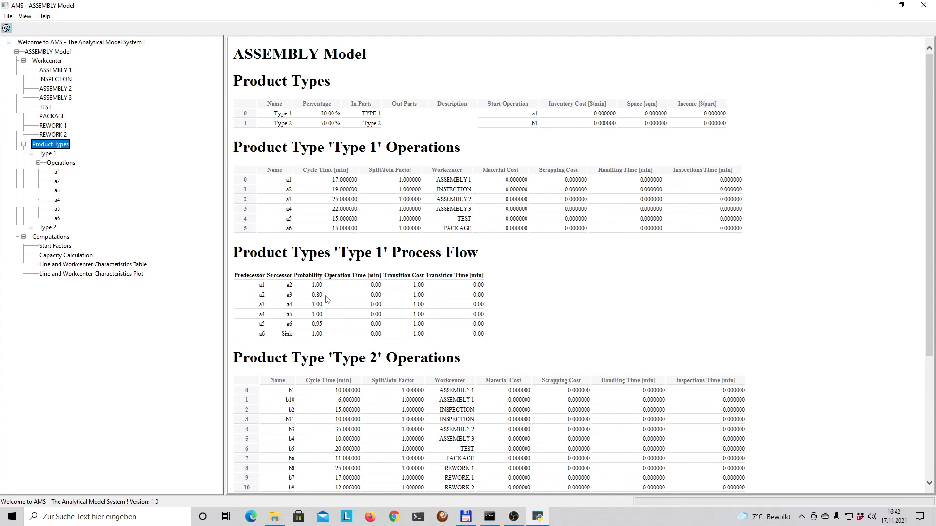
{"action": "scroll", "coordinate": [327, 299], "scroll_direction": "down", "scroll_amount": 3}
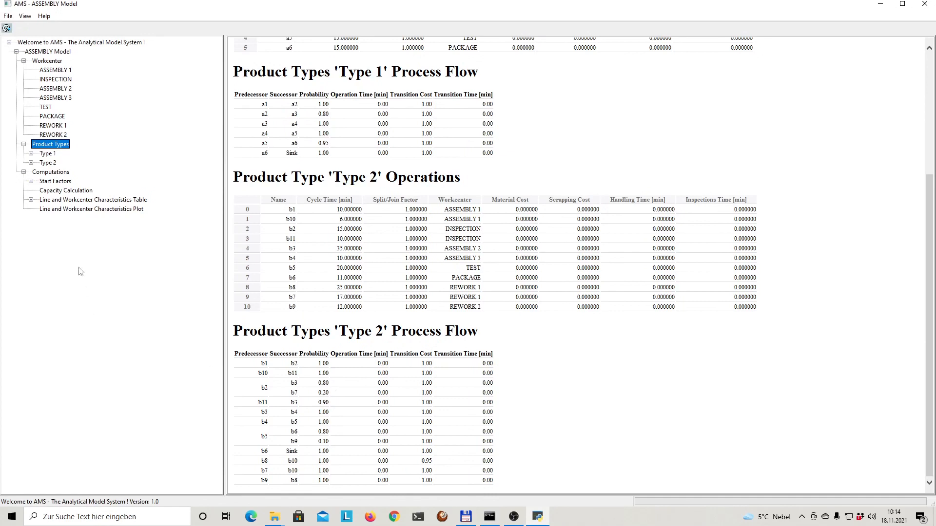
Compute the start factors for product type Type 1 with a daily output of 100
{"action": "left_click", "coordinate": [65, 183]}
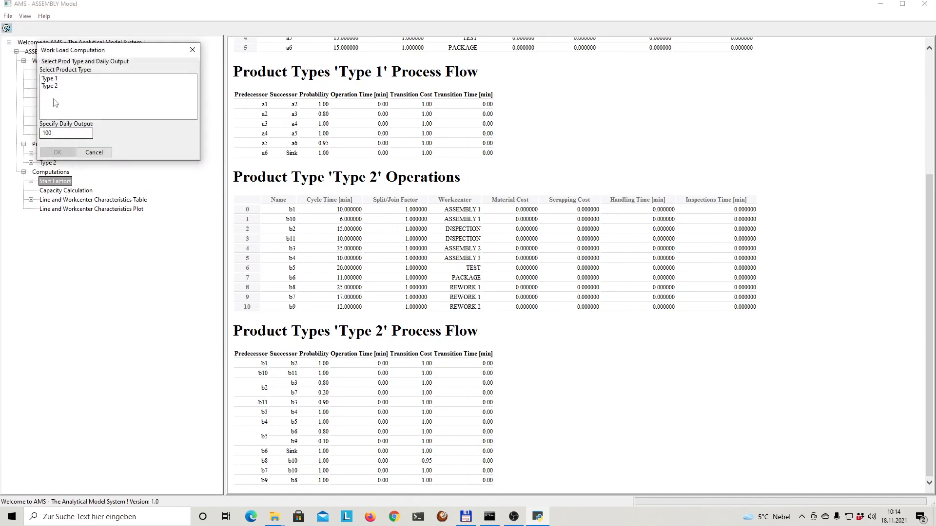
{"action": "left_click", "coordinate": [56, 81]}
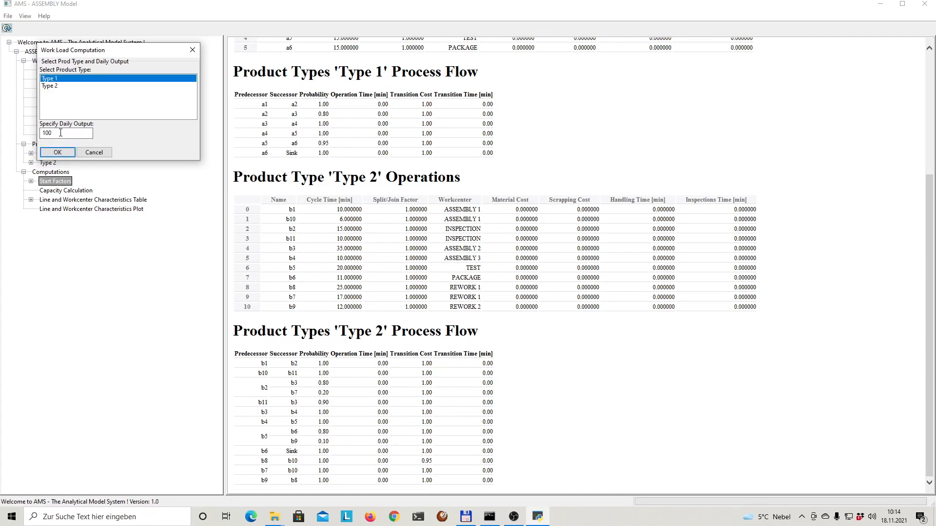
{"action": "left_click", "coordinate": [57, 152]}
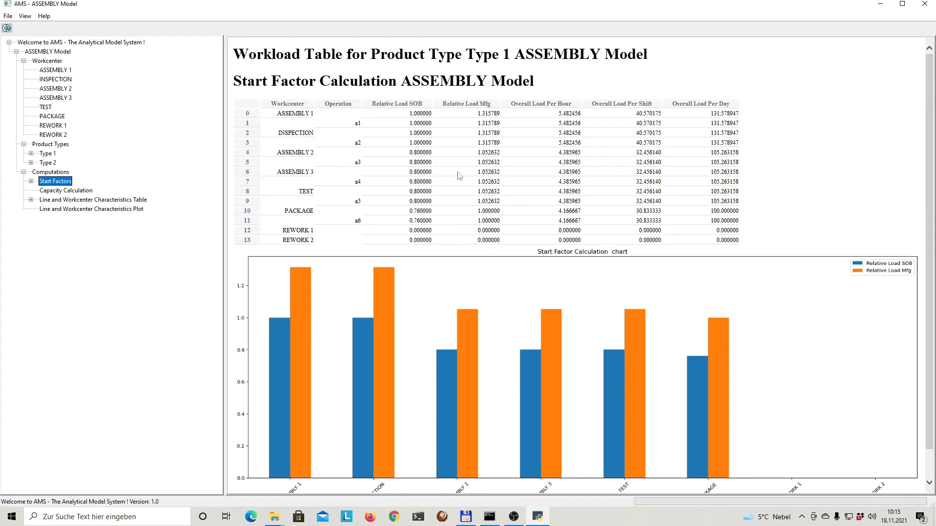
{"action": "scroll", "coordinate": [482, 169], "scroll_direction": "down", "scroll_amount": 2}
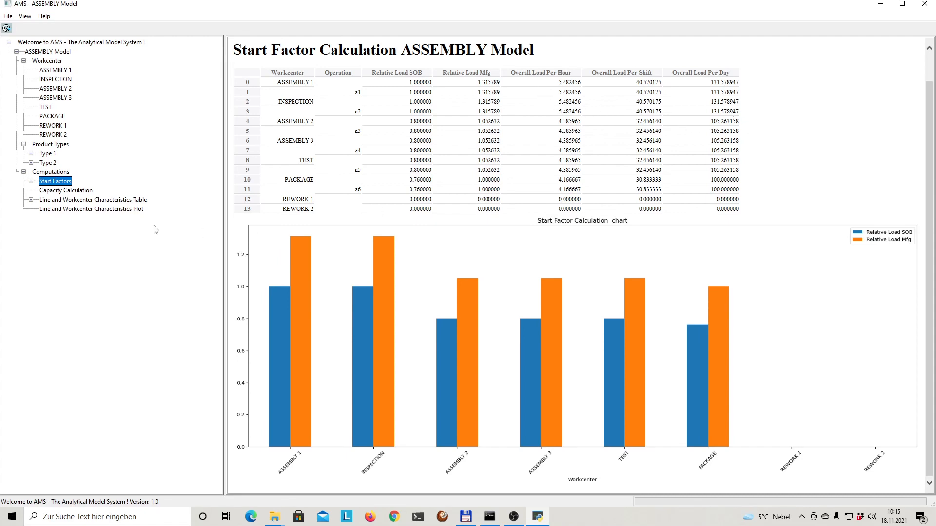
Compute the start factors for product type Type 2 with a daily output of 100
{"action": "left_click", "coordinate": [7, 28]}
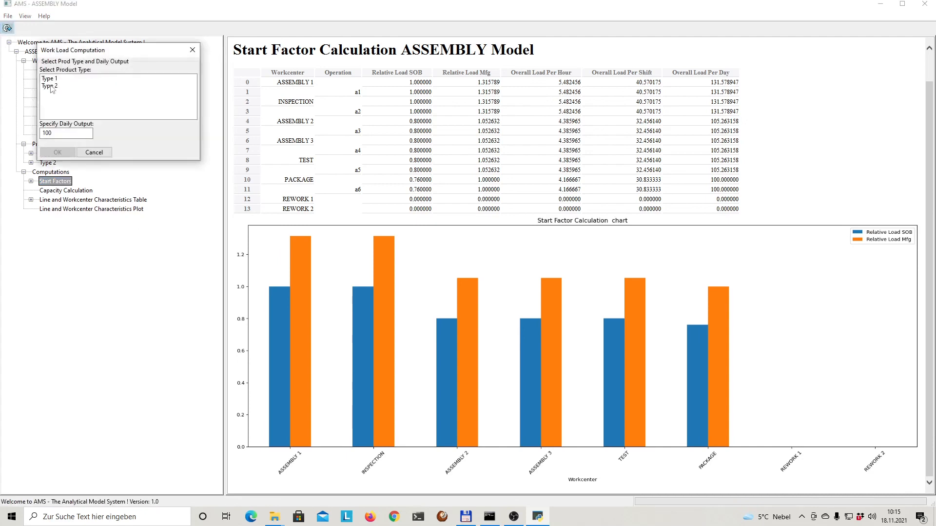
{"action": "left_click", "coordinate": [52, 86]}
{"action": "left_click", "coordinate": [61, 154]}
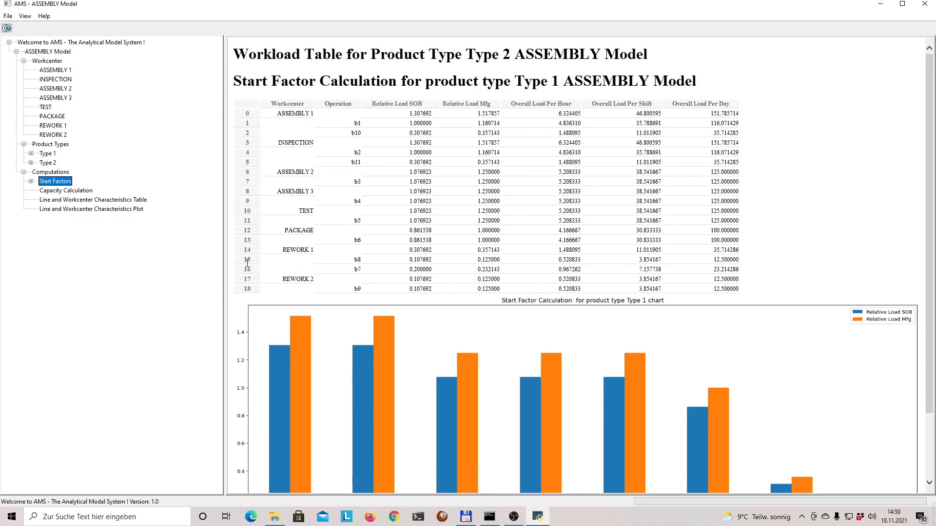
Compute the Line and Workcenter Characteristics Table for the overall product mix, using the SOB option with 200 daily starts
{"action": "left_click", "coordinate": [109, 201]}
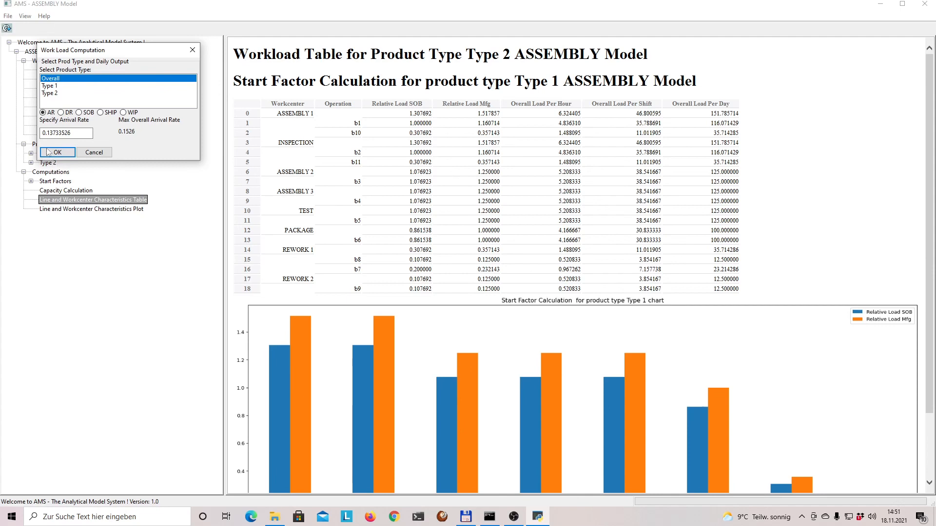
{"action": "left_click", "coordinate": [61, 113]}
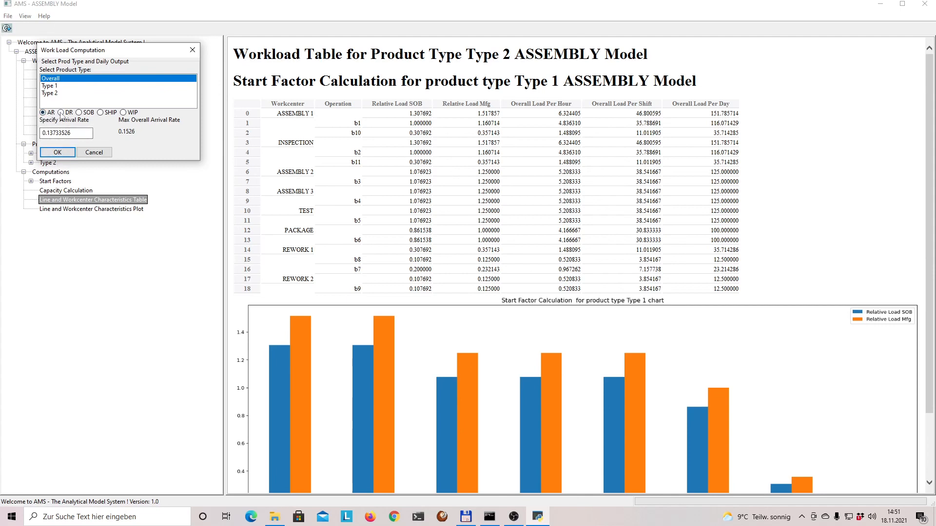
{"action": "left_click", "coordinate": [79, 113]}
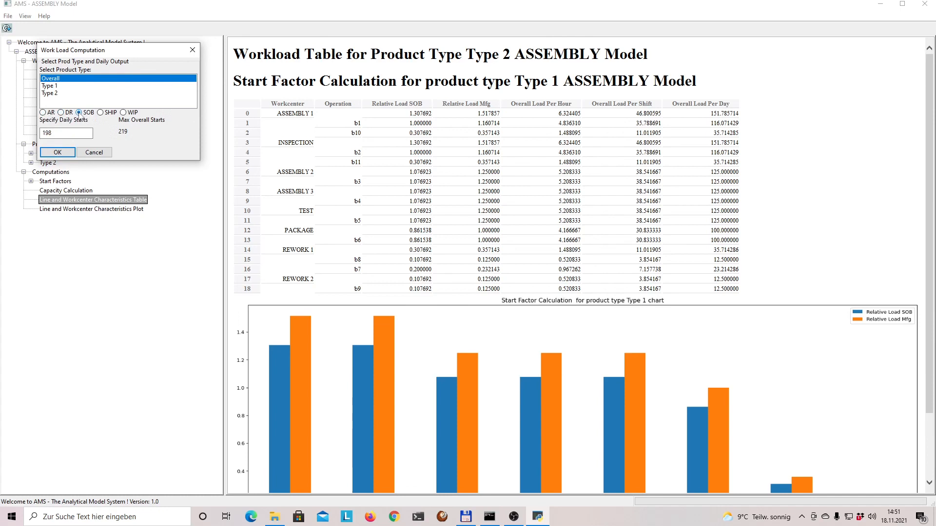
{"action": "left_click", "coordinate": [100, 112]}
{"action": "left_click", "coordinate": [78, 113]}
{"action": "left_click", "coordinate": [60, 136]}
{"action": "key", "text": "BackSpace"}
{"action": "key", "text": "BackSpace"}
{"action": "key", "text": "BackSpace"}
{"action": "type", "text": "200"}
{"action": "left_click", "coordinate": [72, 152]}
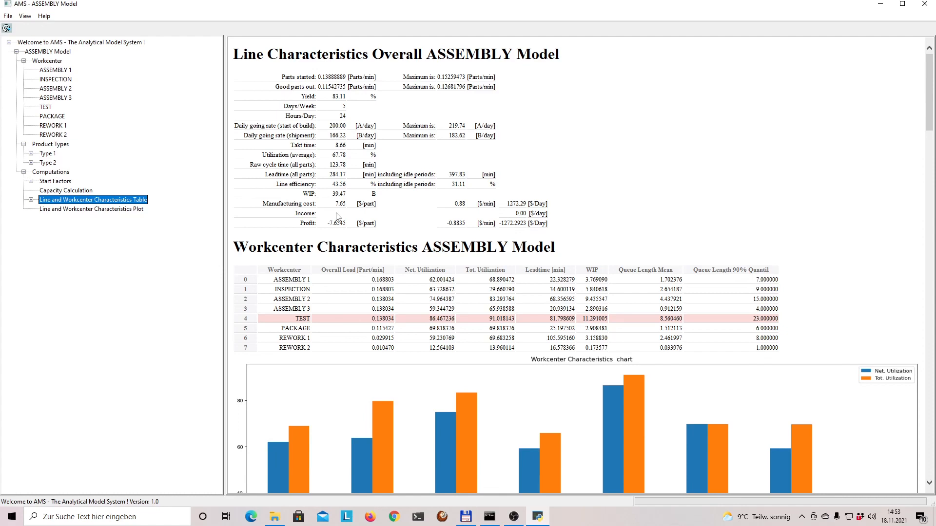
{"action": "right_click", "coordinate": [52, 155]}
{"action": "left_click", "coordinate": [93, 163]}
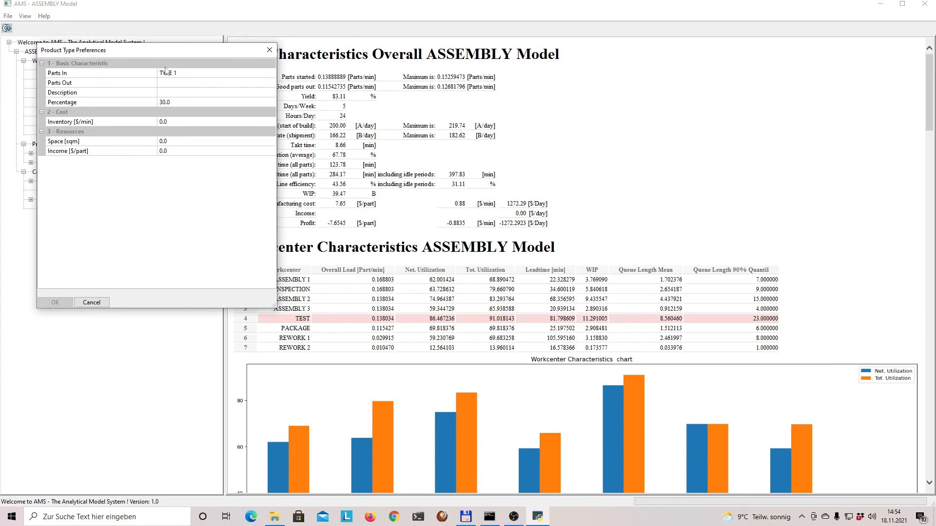
{"action": "left_click", "coordinate": [100, 303]}
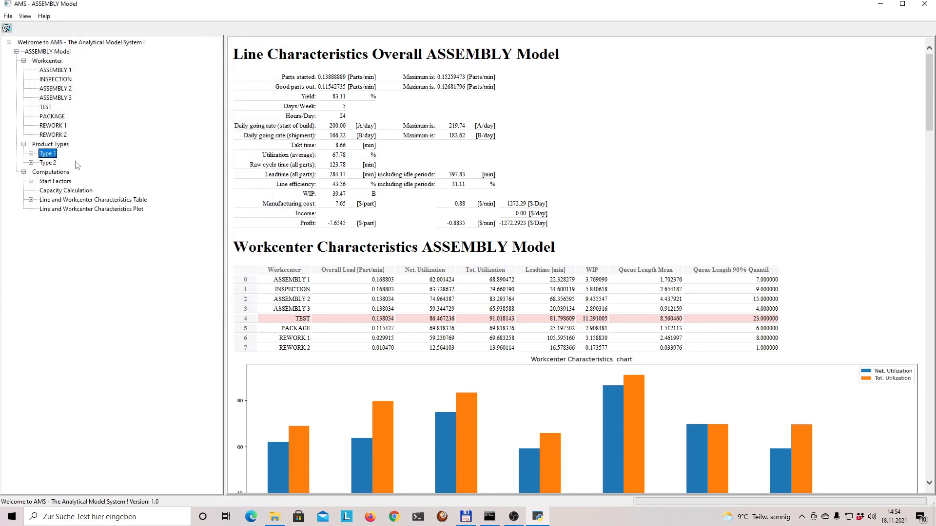
Edit the product types table to set the income per part to 20 for both Type 1 and Type 2
{"action": "right_click", "coordinate": [57, 147]}
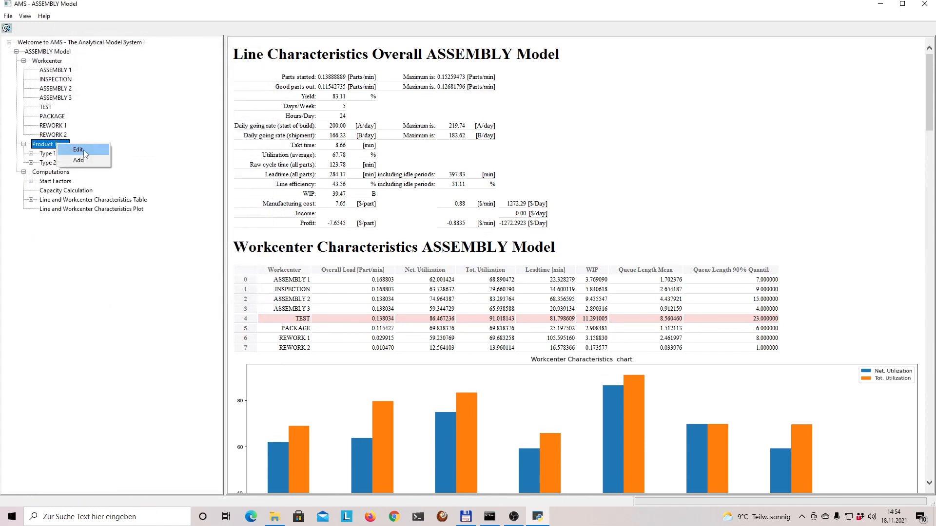
{"action": "left_click", "coordinate": [85, 154]}
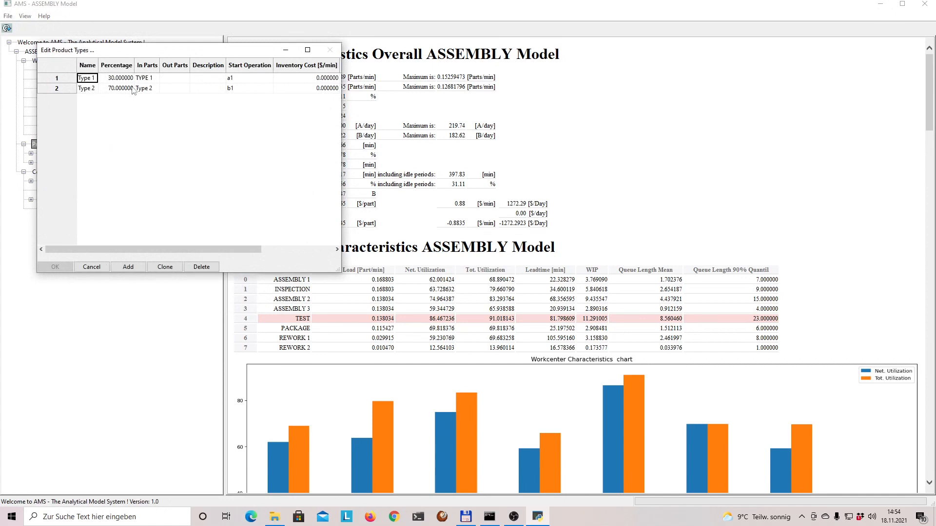
{"action": "left_click", "coordinate": [299, 250]}
{"action": "left_click", "coordinate": [320, 79]}
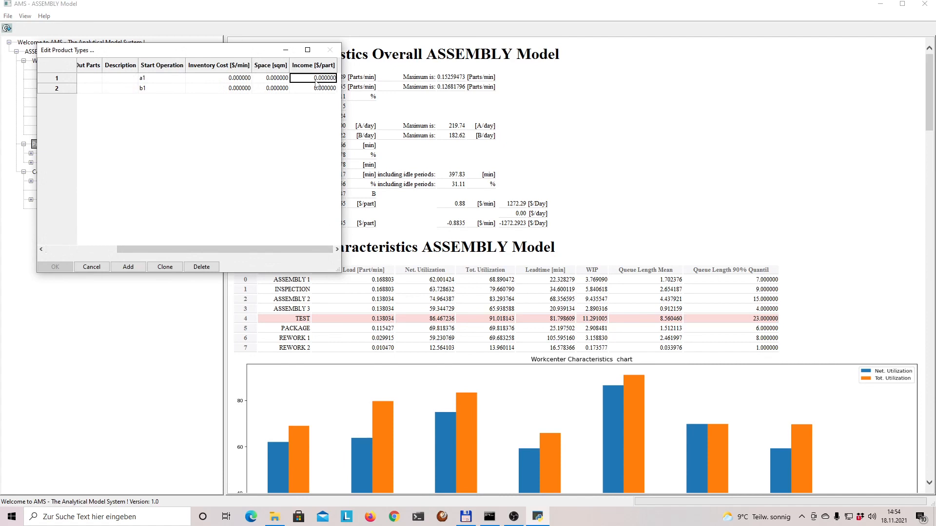
{"action": "type", "text": "20"}
{"action": "left_click", "coordinate": [325, 90]}
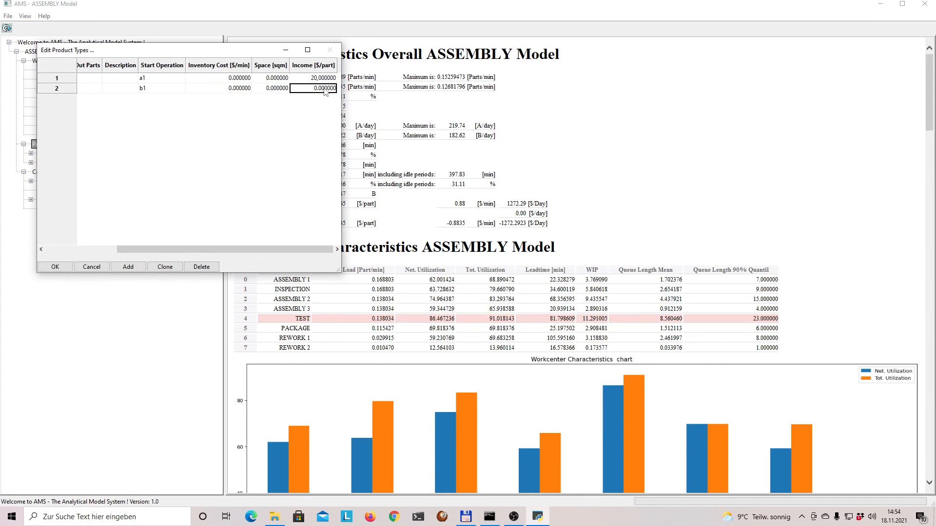
{"action": "type", "text": "20,"}
{"action": "left_click", "coordinate": [54, 264]}
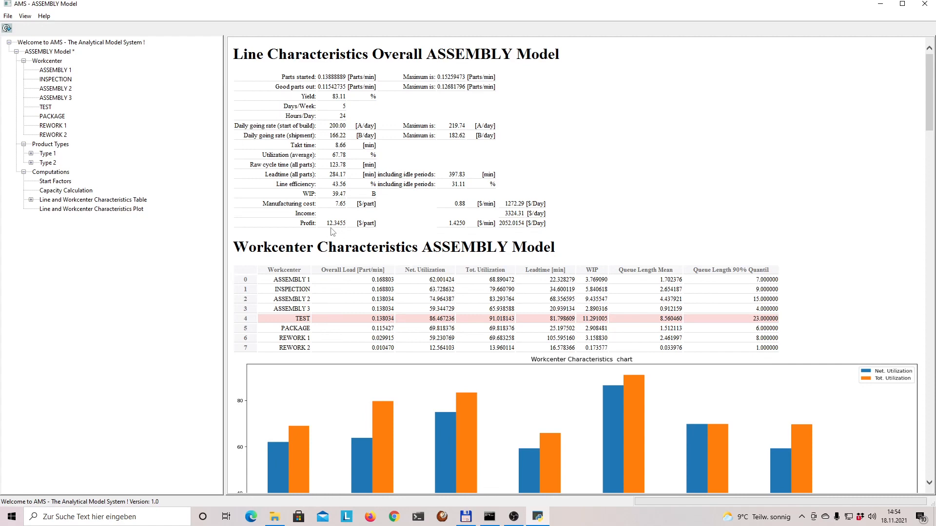
Review the workcenter characteristics and set the number of work stations of workcenter TEST to 4
{"action": "scroll", "coordinate": [333, 231], "scroll_direction": "down", "scroll_amount": 5}
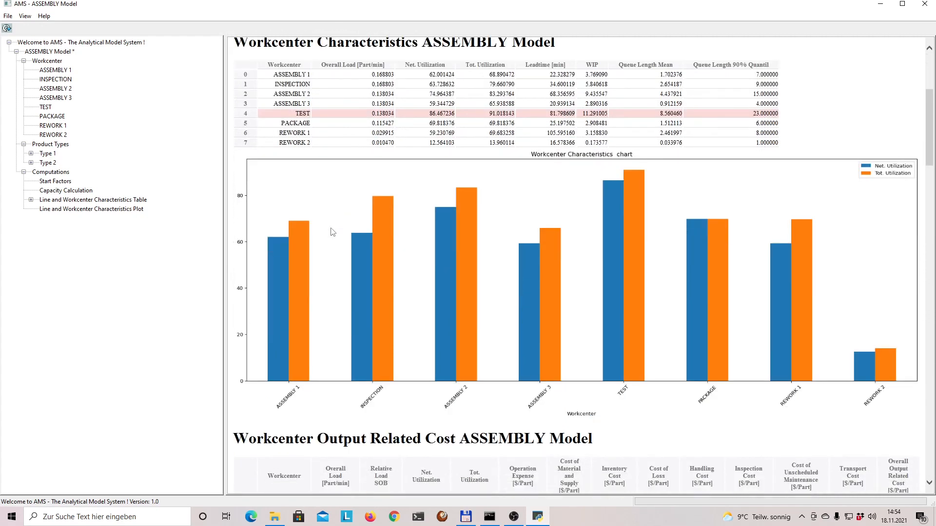
{"action": "scroll", "coordinate": [333, 232], "scroll_direction": "up", "scroll_amount": 2}
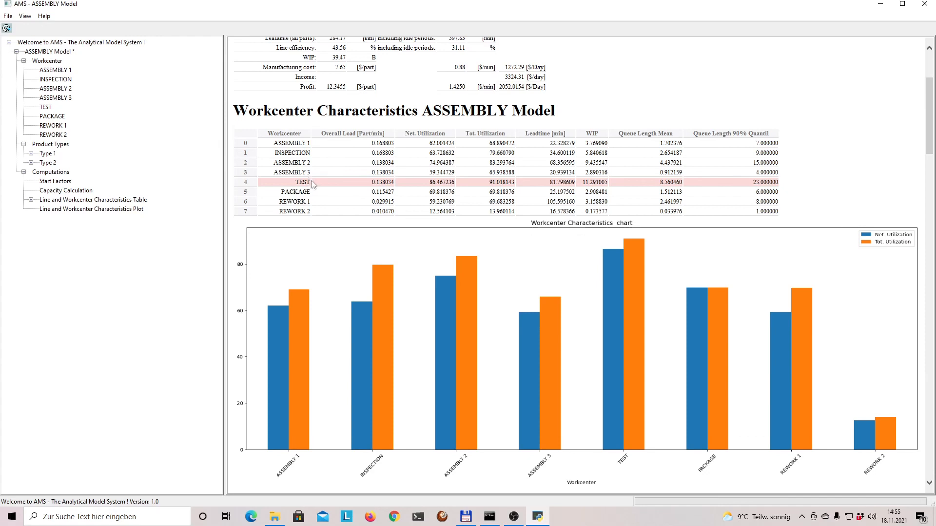
{"action": "scroll", "coordinate": [314, 187], "scroll_direction": "up", "scroll_amount": 3}
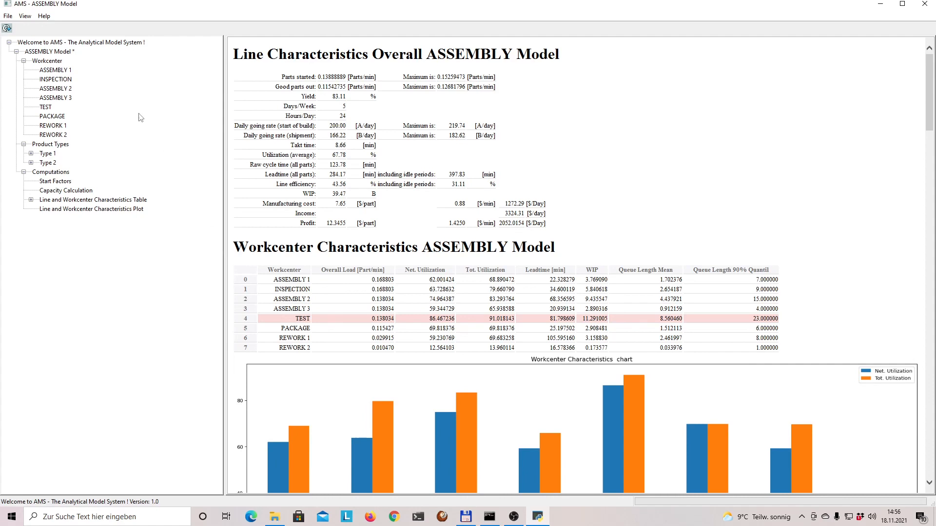
{"action": "right_click", "coordinate": [49, 110]}
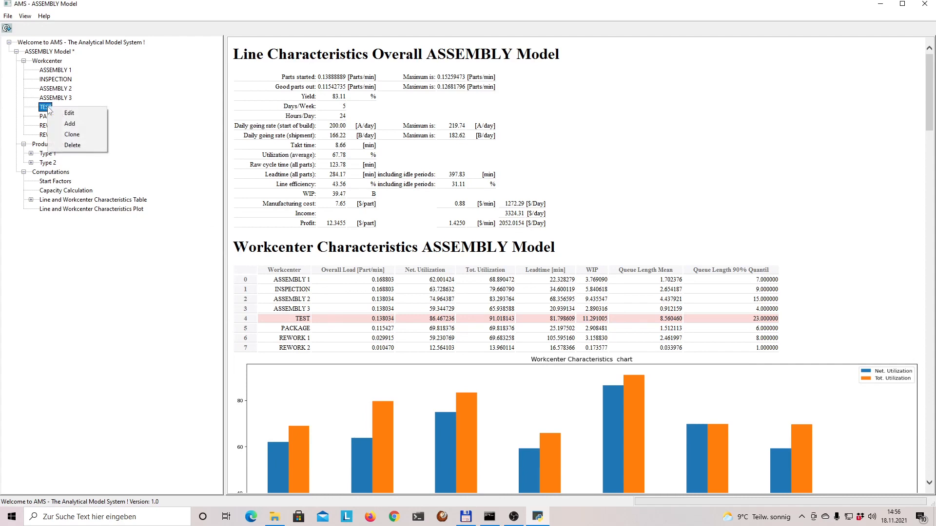
{"action": "left_click", "coordinate": [75, 111]}
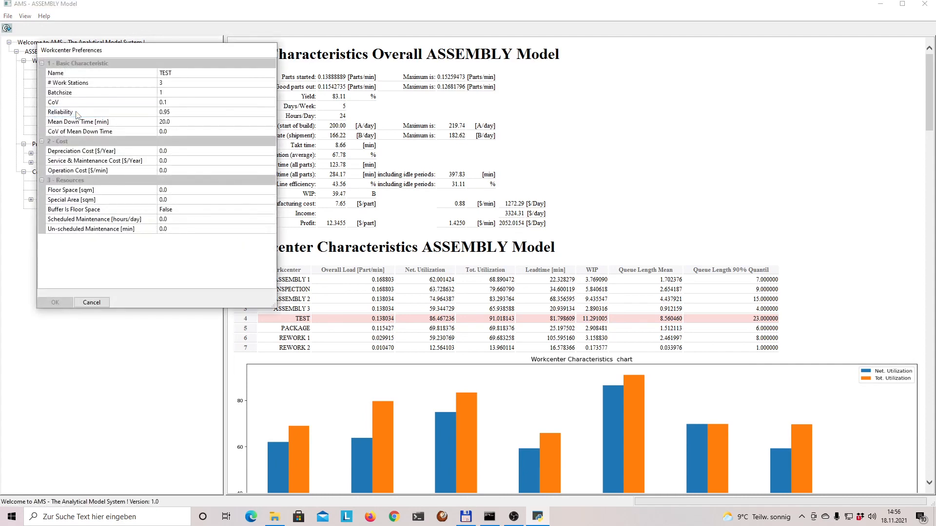
{"action": "left_click", "coordinate": [170, 83]}
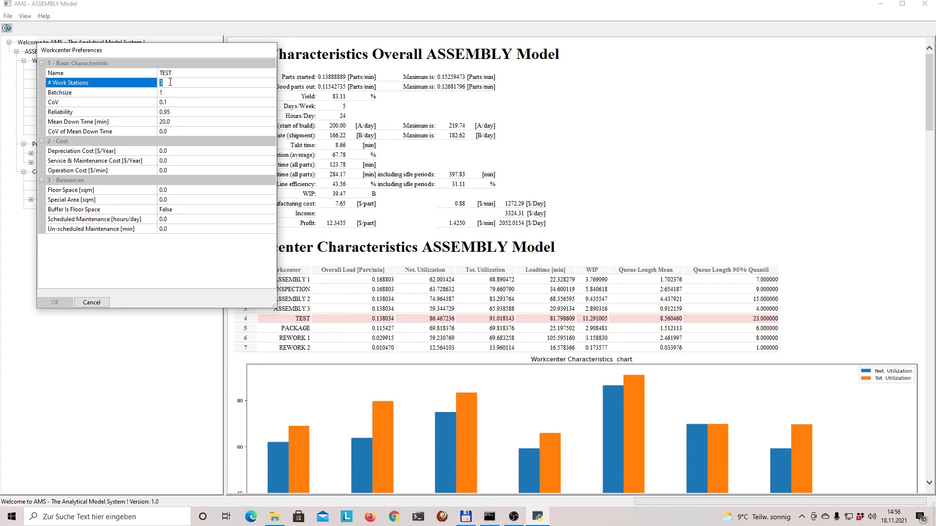
{"action": "type", "text": "4"}
{"action": "left_click", "coordinate": [55, 301]}
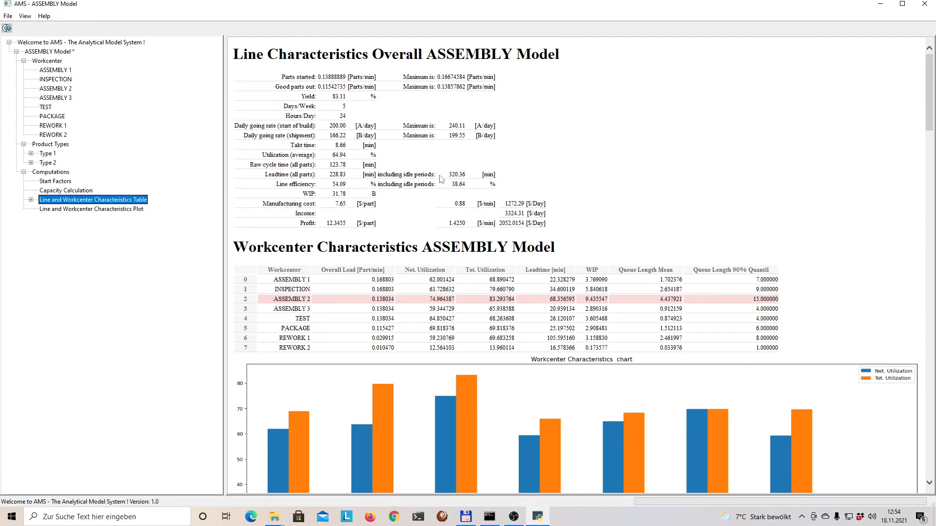
Display the Line and Workcenter Characteristics Plot and set its X axis to Daily Starts (SOB)
{"action": "left_click", "coordinate": [106, 210]}
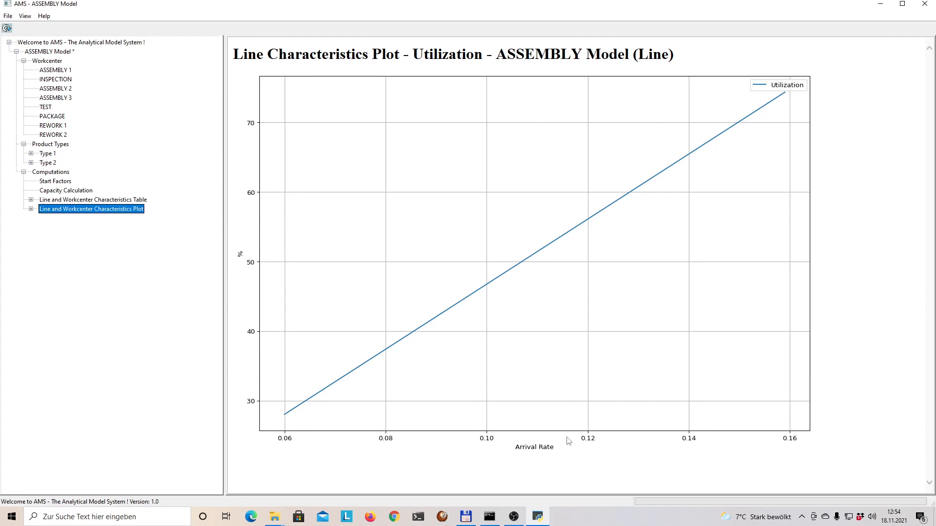
{"action": "right_click", "coordinate": [141, 212]}
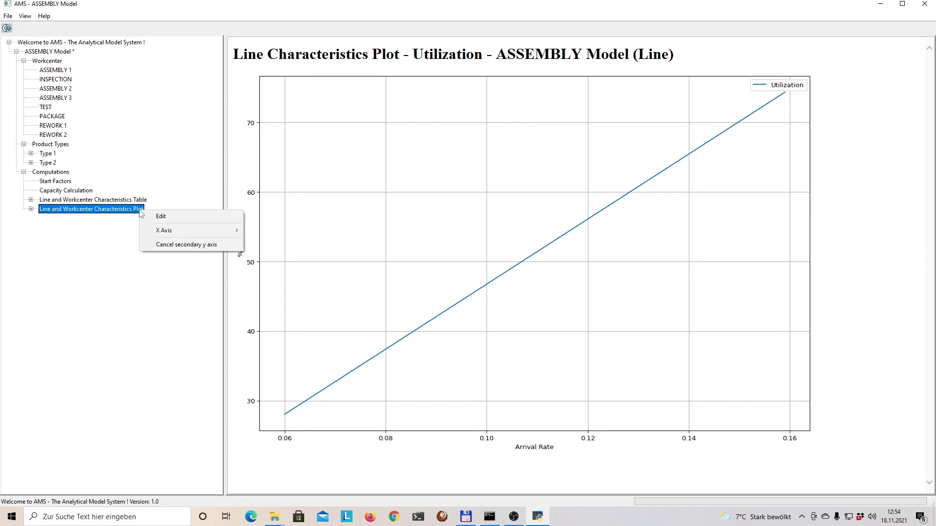
{"action": "mouse_move", "coordinate": [189, 230]}
{"action": "left_click", "coordinate": [287, 252]}
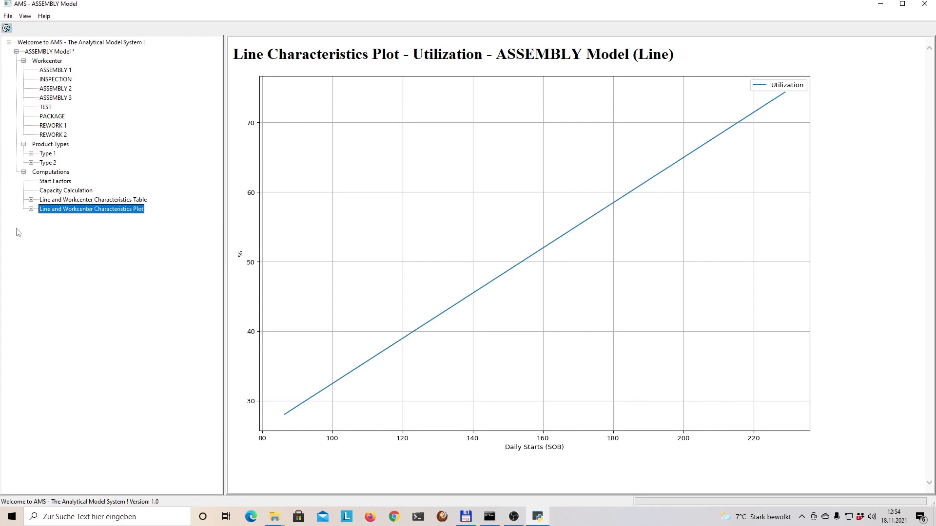
Plot the line's Efficiency, and replace it with Leadtime [min] combined with Utilization on the secondary Y axis
{"action": "left_click", "coordinate": [31, 209]}
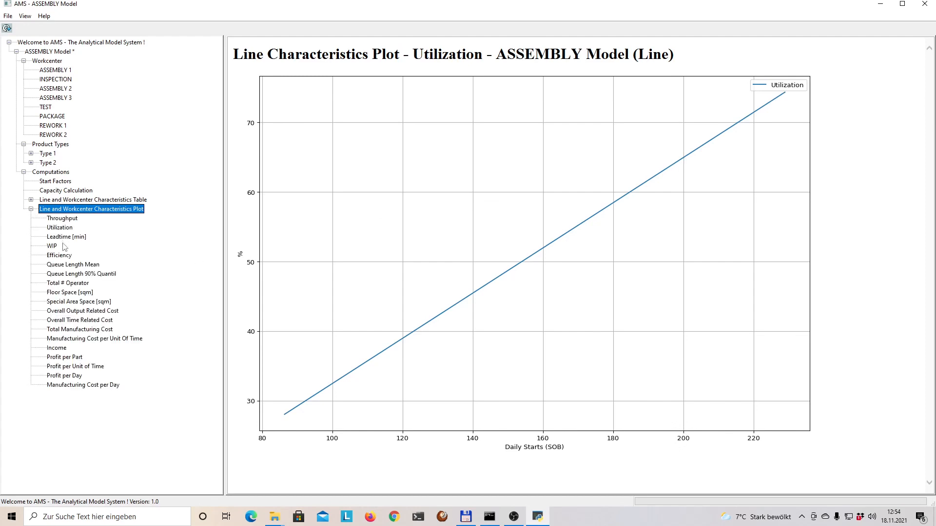
{"action": "left_click", "coordinate": [64, 256]}
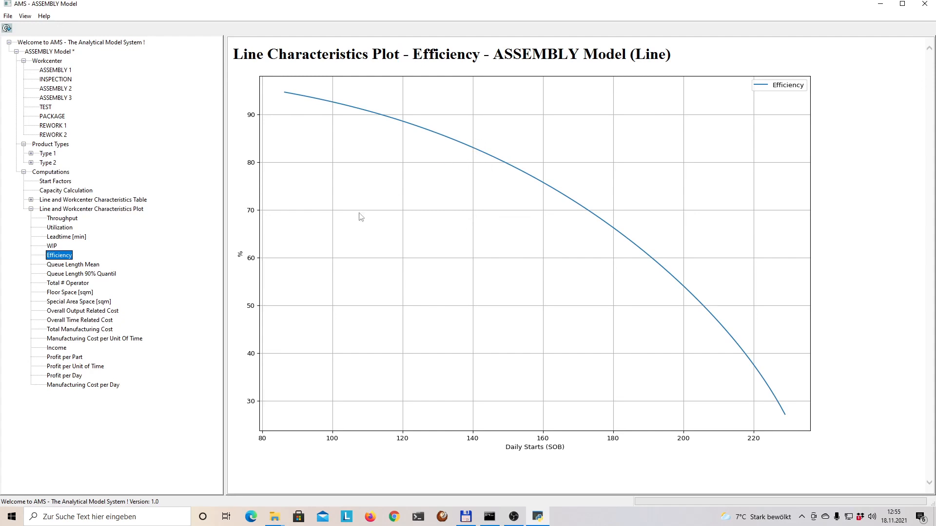
{"action": "left_click", "coordinate": [67, 237]}
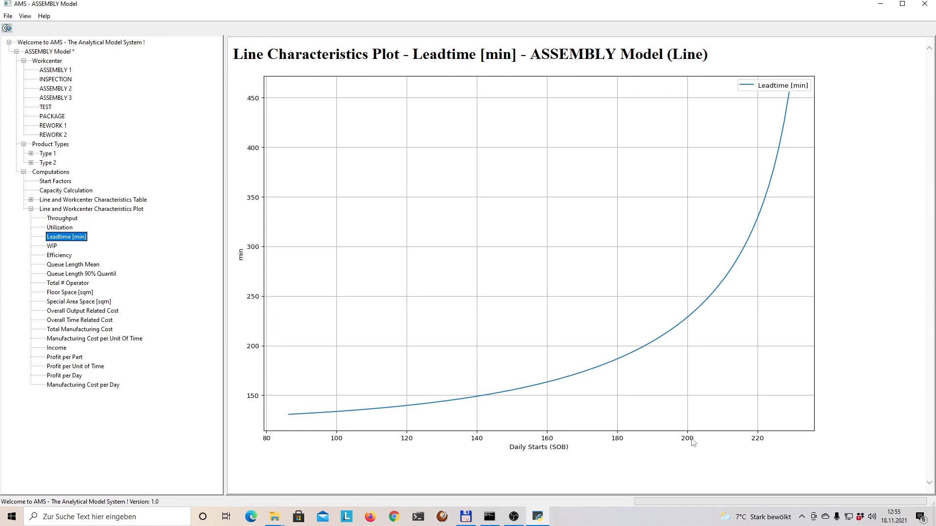
{"action": "left_click", "coordinate": [60, 228]}
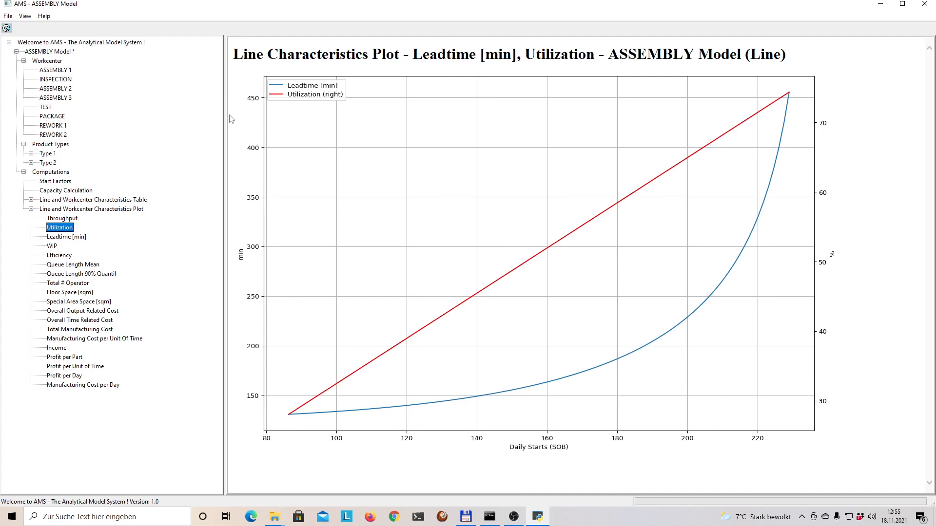
Check the GraphicValues setting in the preferences and leave it unchanged
{"action": "left_click", "coordinate": [8, 15]}
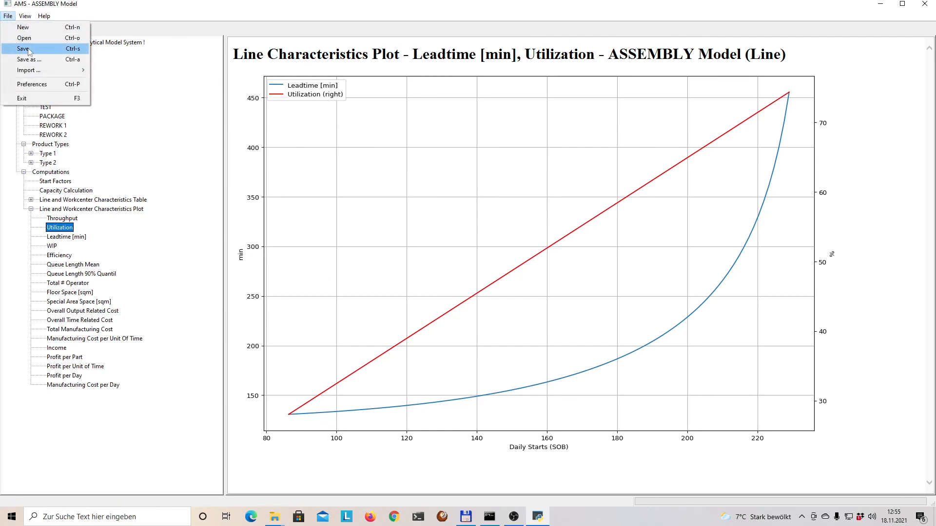
{"action": "left_click", "coordinate": [33, 84]}
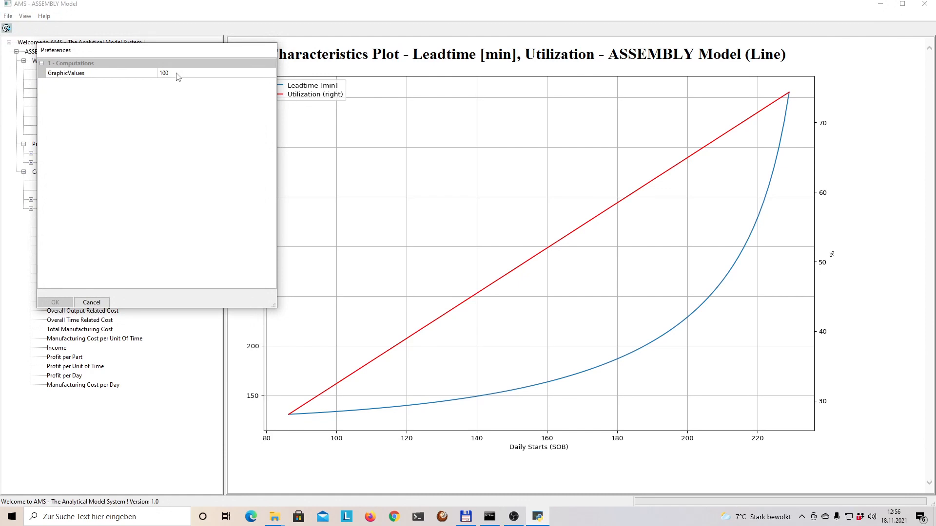
{"action": "left_click", "coordinate": [93, 304]}
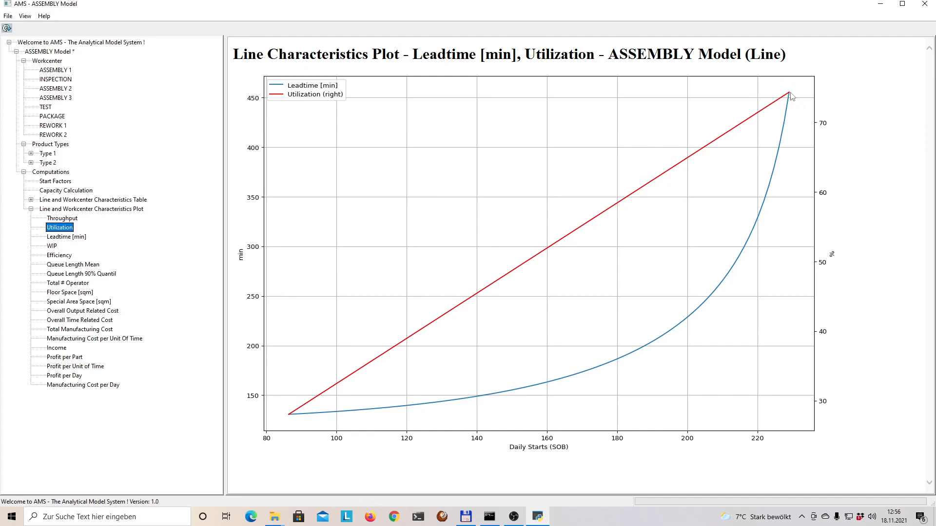
Plot Utilization over Daily Starts (SOB) for the line and all workcenters, with the second Y axis set to None
{"action": "right_click", "coordinate": [135, 214]}
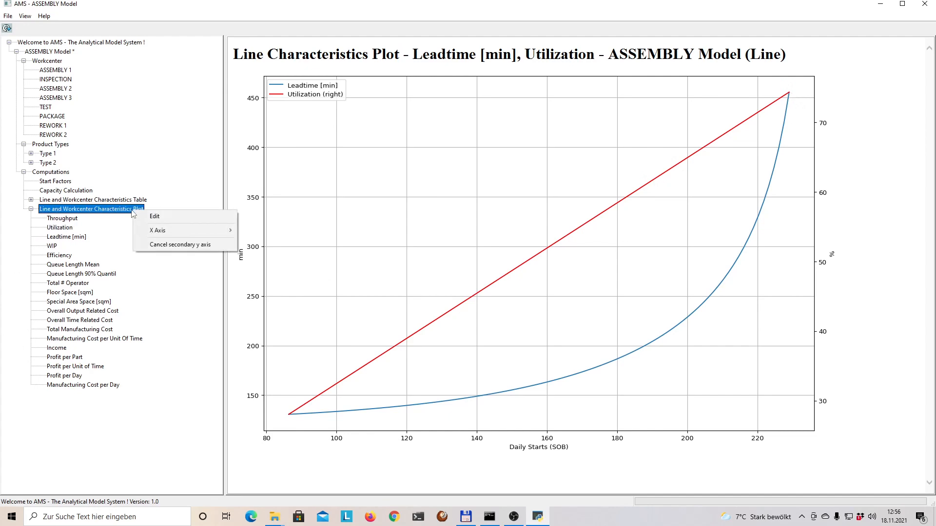
{"action": "left_click", "coordinate": [165, 216]}
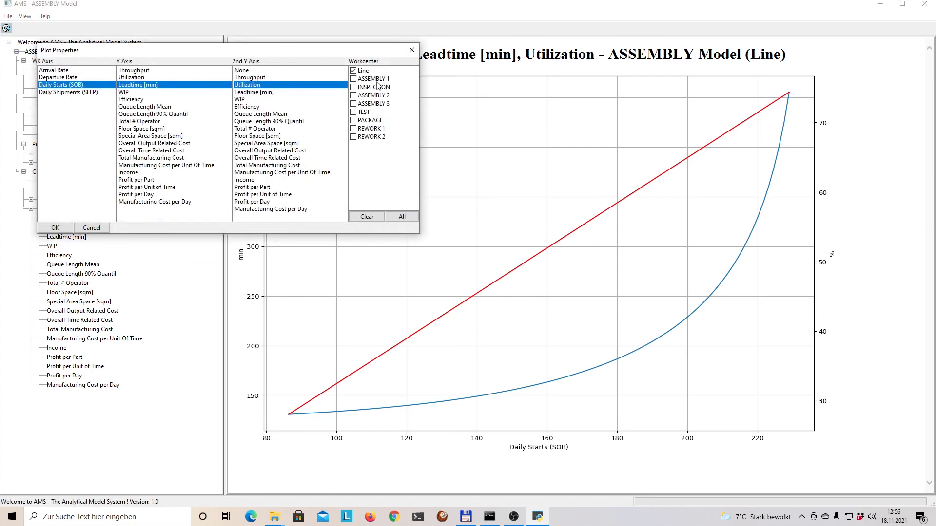
{"action": "left_click", "coordinate": [399, 220]}
{"action": "left_click", "coordinate": [133, 77]}
{"action": "left_click", "coordinate": [243, 70]}
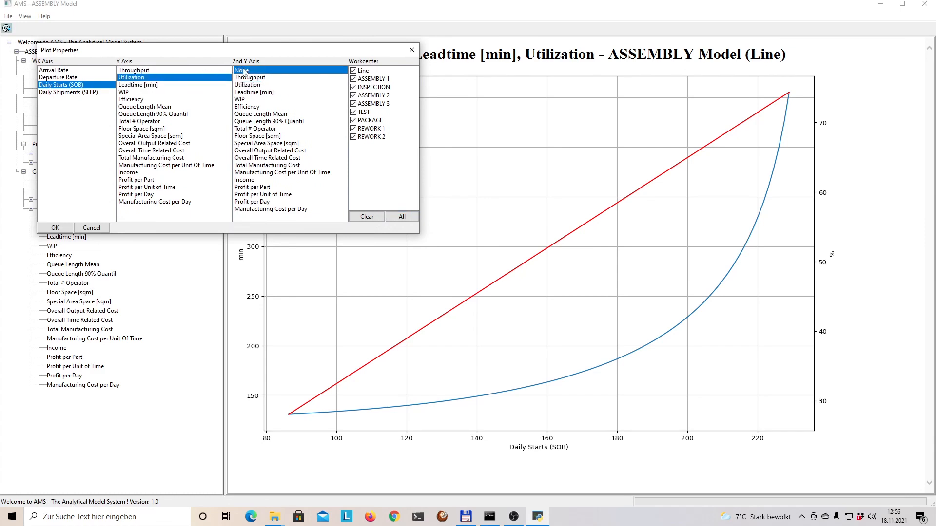
{"action": "left_click", "coordinate": [55, 228]}
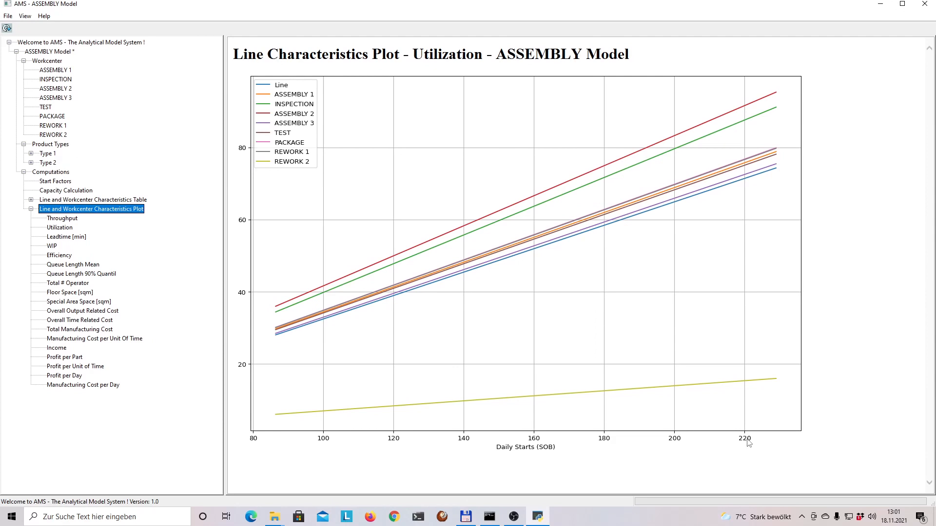
Run the Capacity Calculation with a weekly demand of 300 for Type 1 and 700 for Type 2, and inspect the ASSEMBLY 2 result
{"action": "double_click", "coordinate": [57, 194]}
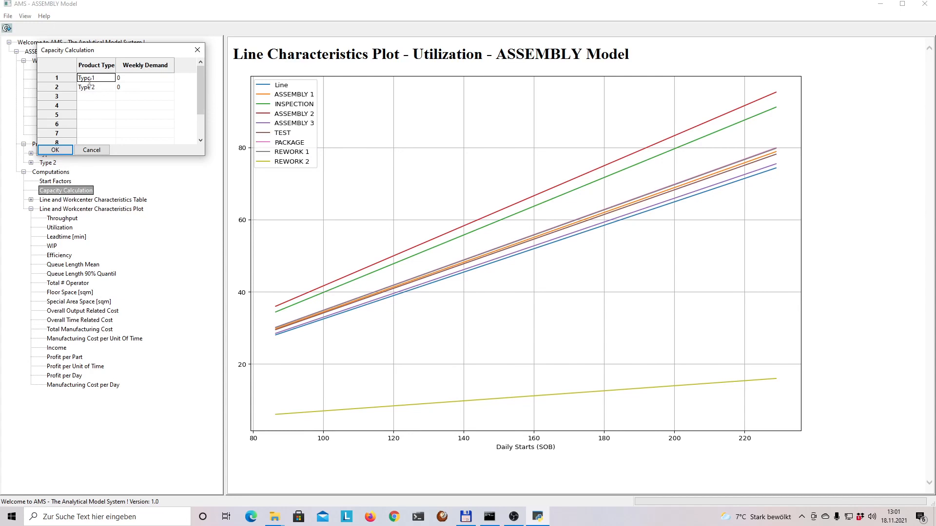
{"action": "left_click", "coordinate": [137, 79]}
{"action": "type", "text": "300"}
{"action": "left_click", "coordinate": [129, 89]}
{"action": "type", "text": "700"}
{"action": "left_click", "coordinate": [69, 152]}
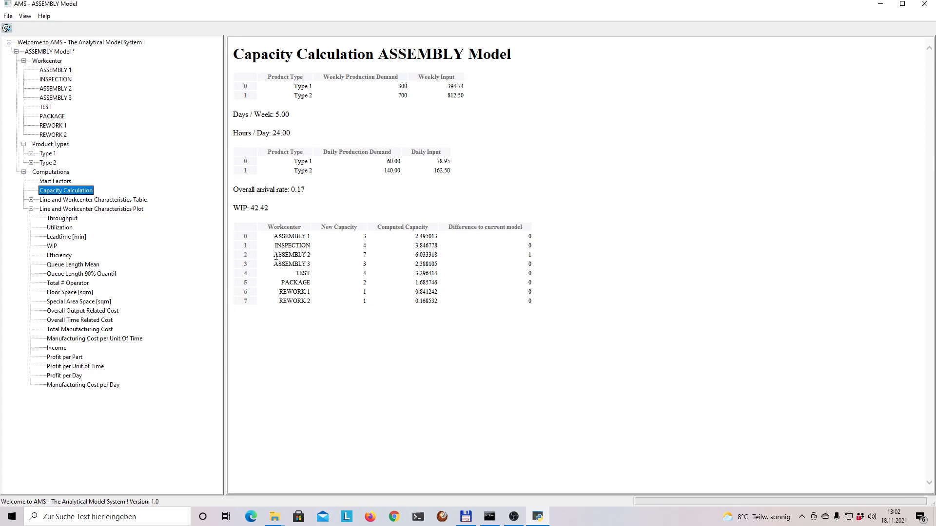
{"action": "left_click_drag", "start_coordinate": [275, 256], "coordinate": [299, 257]}
{"action": "left_click", "coordinate": [309, 262]}
Recompute the Line and Workcenter Characteristics Table with the preset arrival rate and highlight the maximum daily shipment rate
{"action": "left_click", "coordinate": [129, 202]}
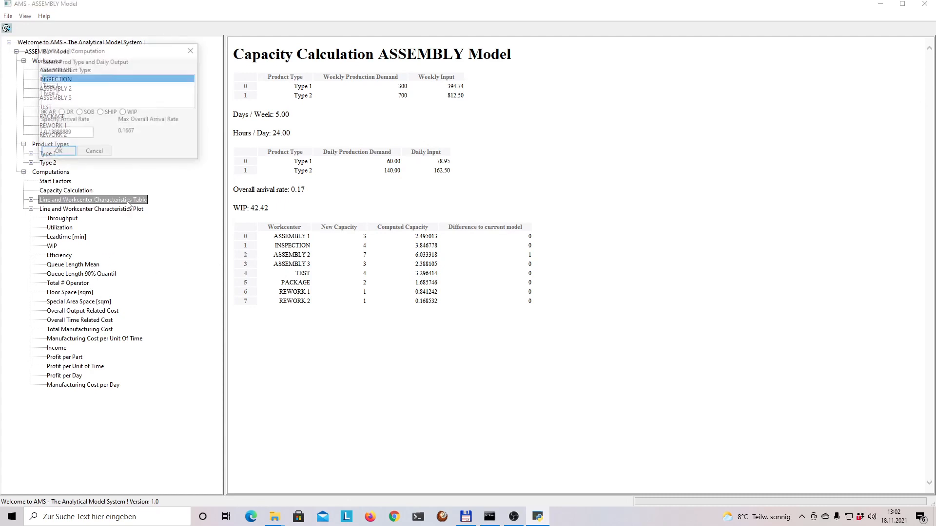
{"action": "left_click", "coordinate": [67, 151]}
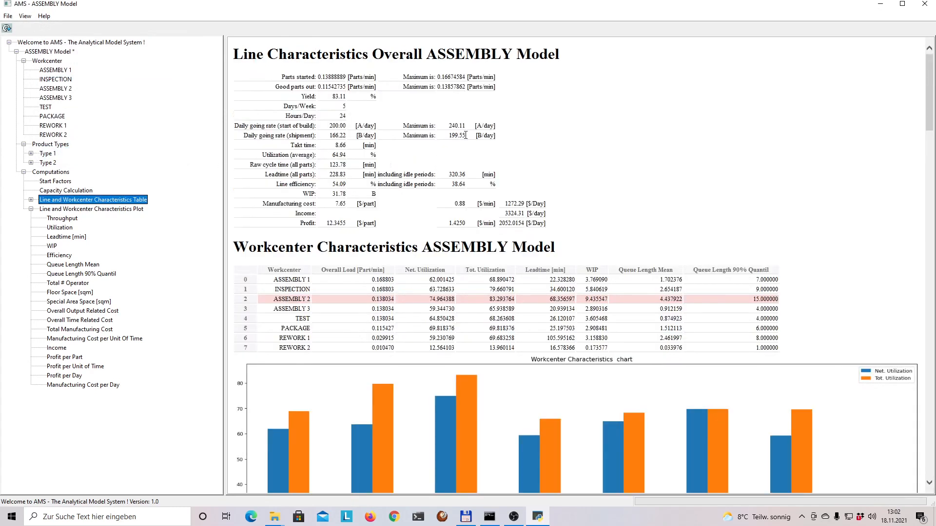
{"action": "left_click_drag", "start_coordinate": [449, 136], "coordinate": [467, 136]}
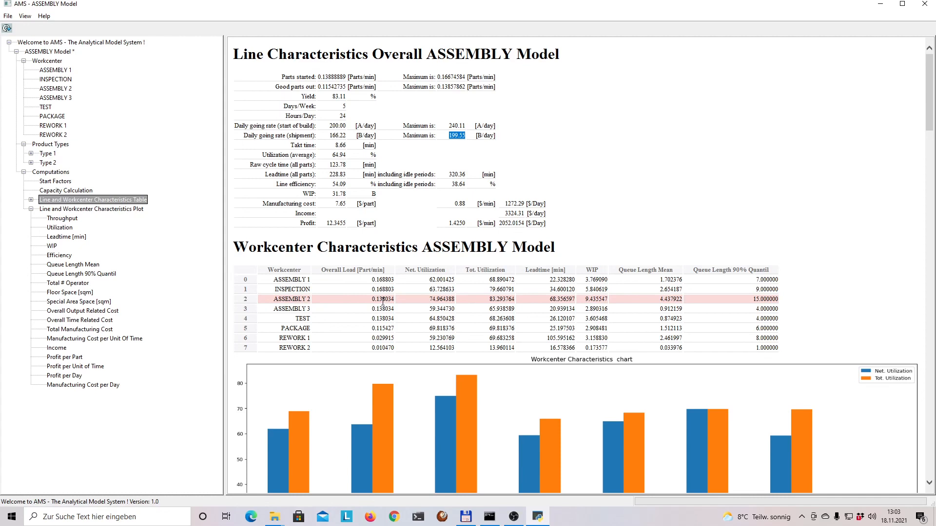
Show the support information and highlight the GitHub issues address for change requests
{"action": "left_click", "coordinate": [44, 16]}
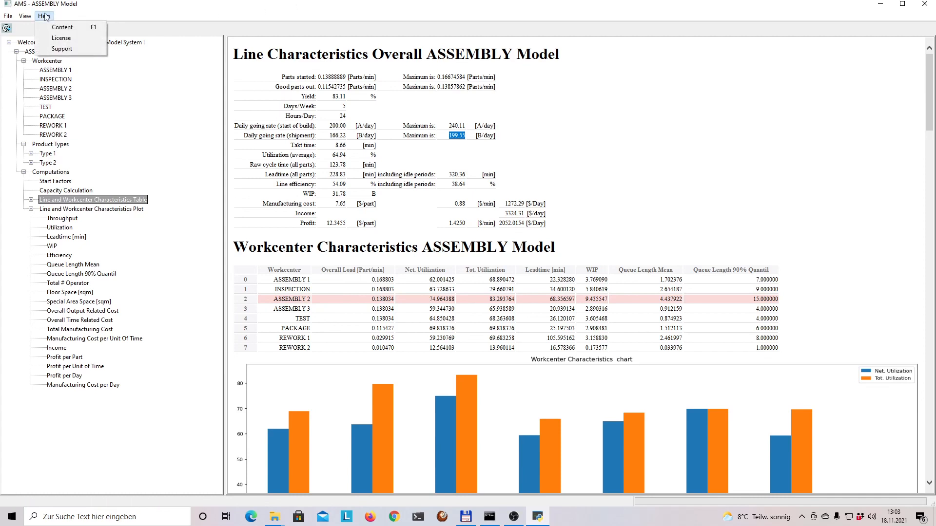
{"action": "left_click", "coordinate": [62, 48]}
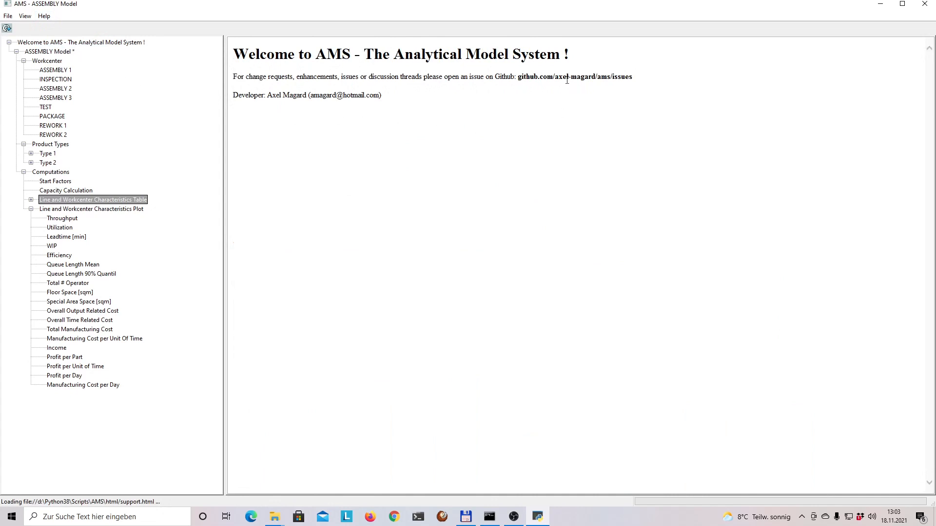
{"action": "left_click_drag", "start_coordinate": [520, 78], "coordinate": [619, 87]}
{"action": "left_click", "coordinate": [617, 78]}
{"action": "left_click_drag", "start_coordinate": [520, 77], "coordinate": [628, 79]}
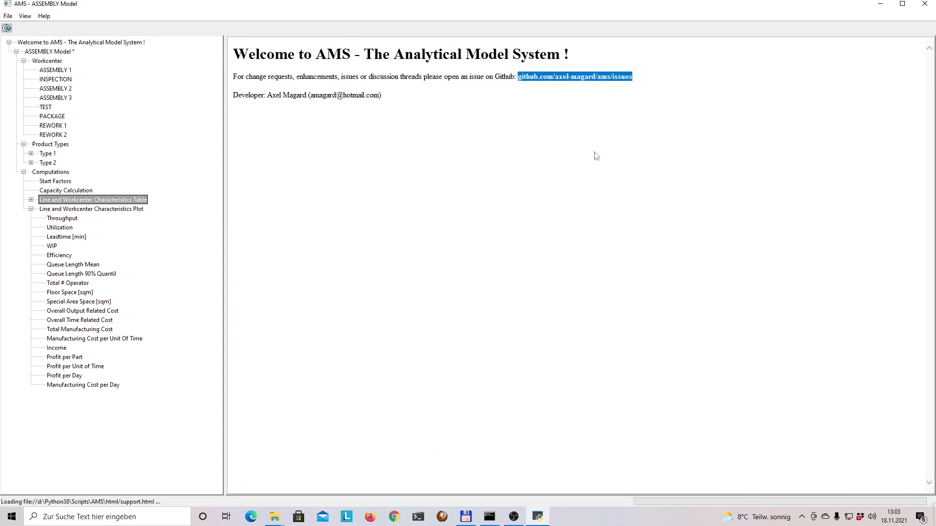